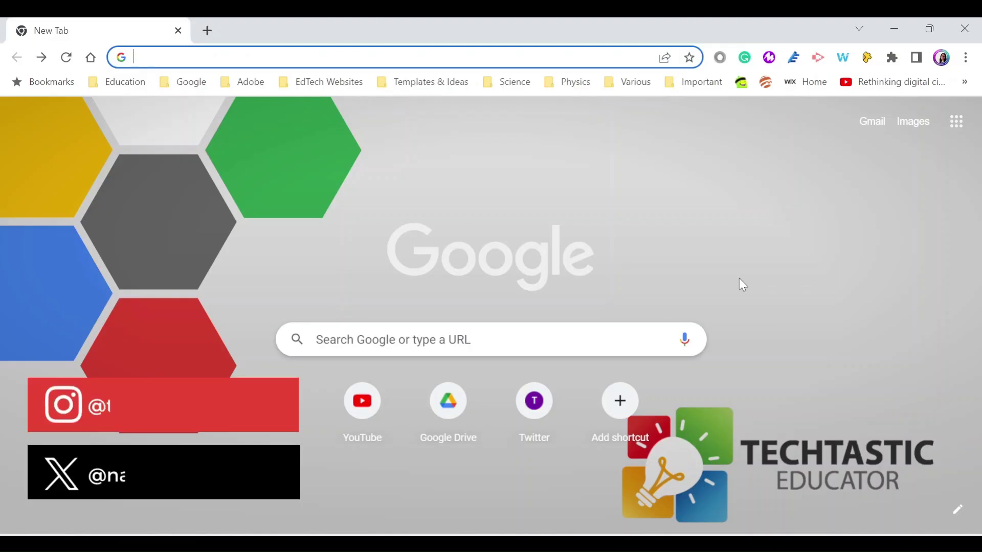
# - Load canva.com and open the Presentations category, scrolling through its design types
pyautogui.write('canva.c')
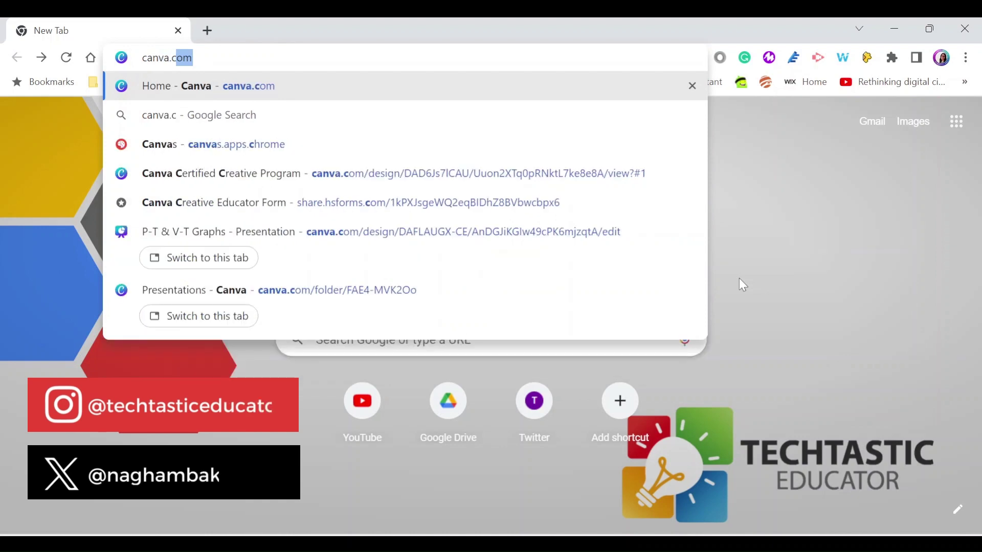
pyautogui.press('Return')
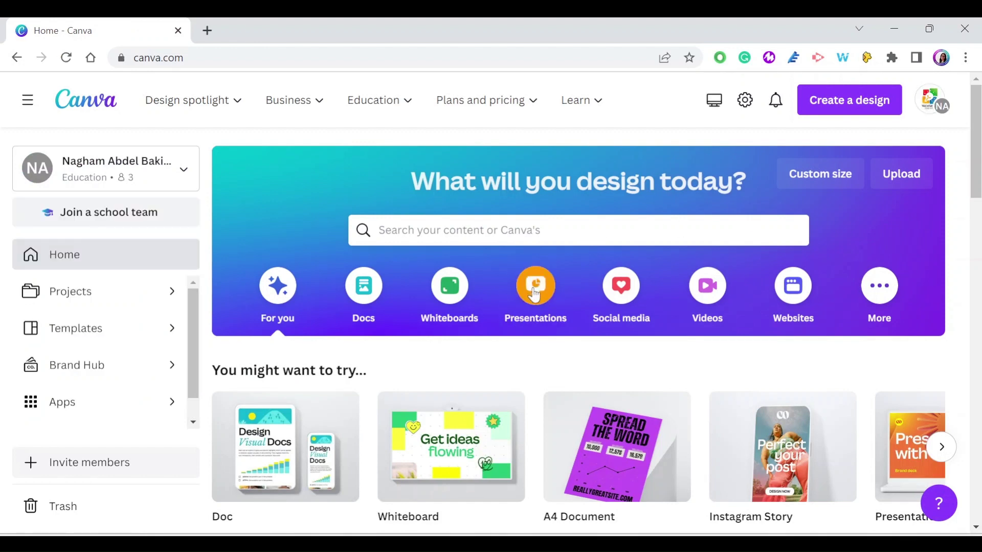
pyautogui.click(534, 295)
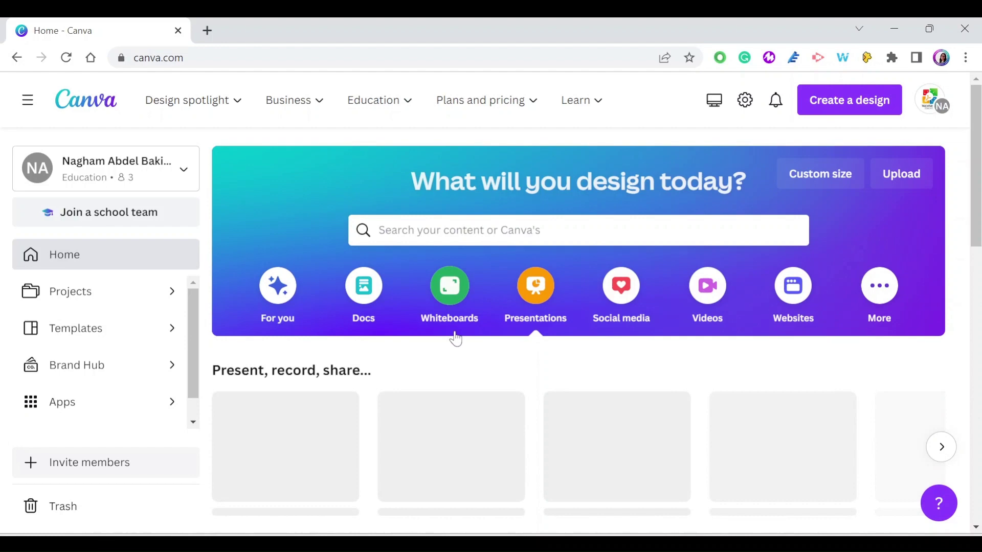
pyautogui.scroll(-5, 476, 366)
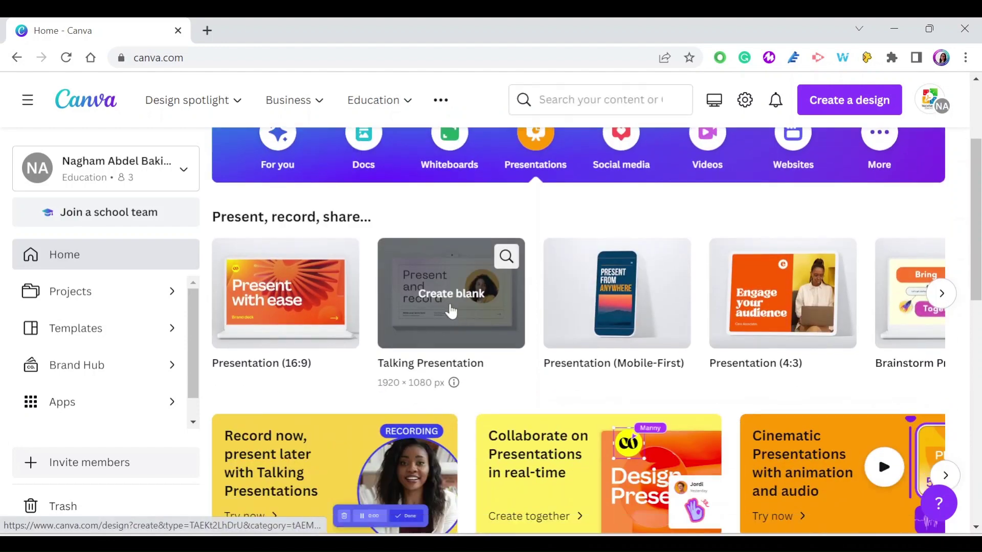
pyautogui.scroll(-3, 500, 323)
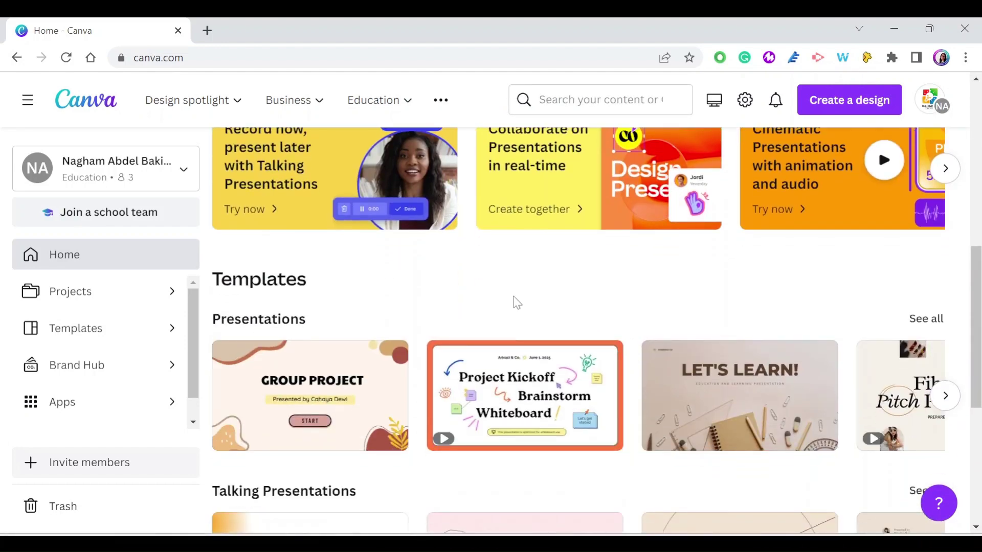
pyautogui.scroll(-3, 516, 302)
pyautogui.scroll(-3, 317, 341)
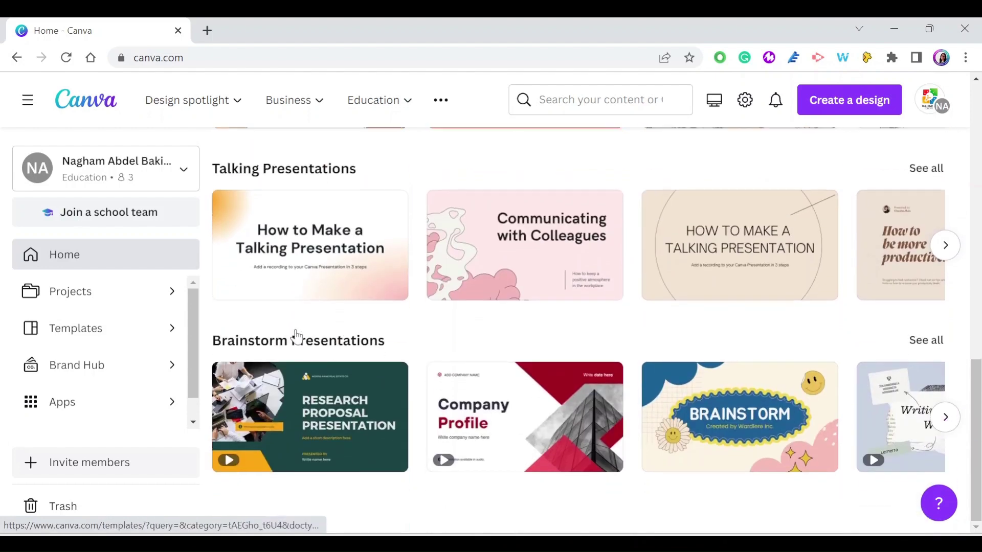
pyautogui.scroll(6, 423, 328)
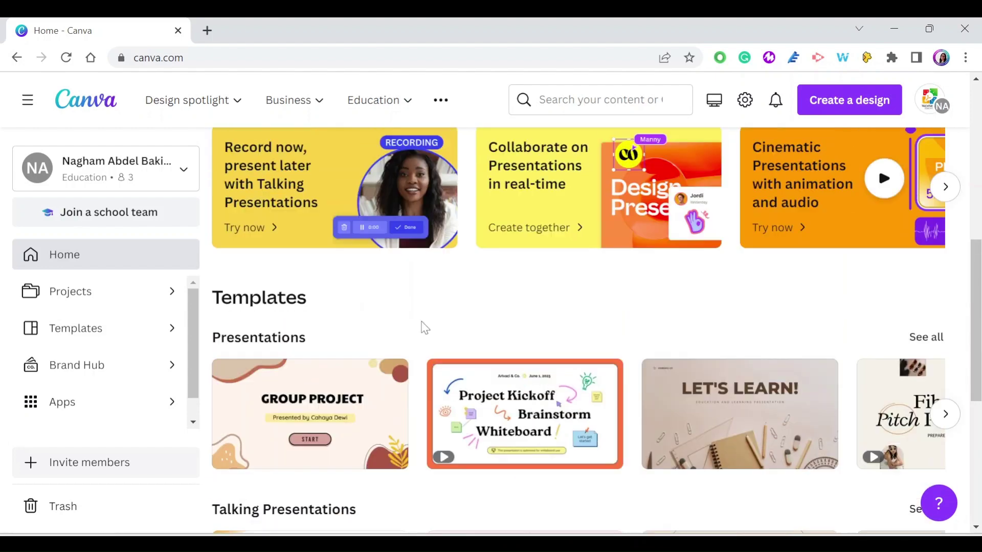
pyautogui.scroll(5, 424, 328)
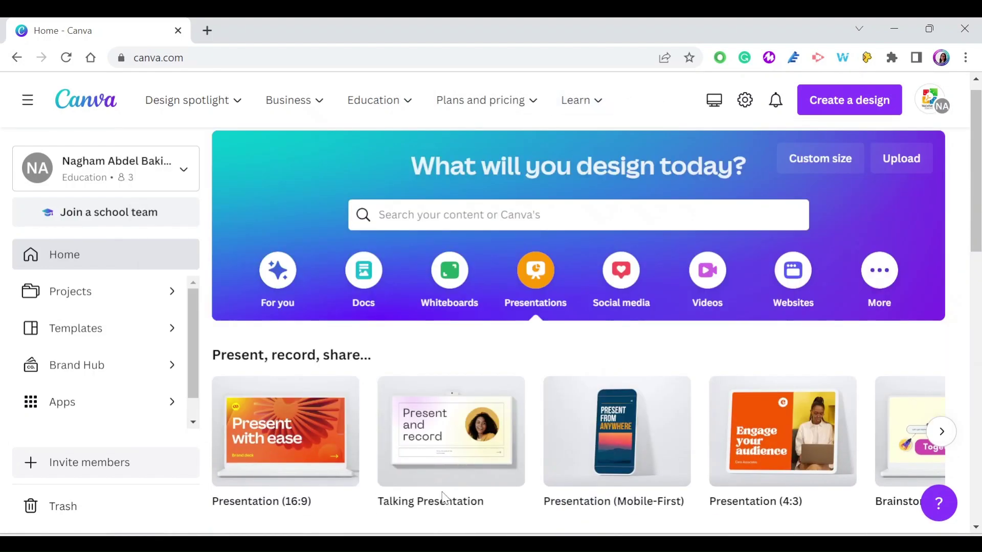
# - Search Canva's templates for 'presentation' and browse the 15,015 results
pyautogui.click(456, 215)
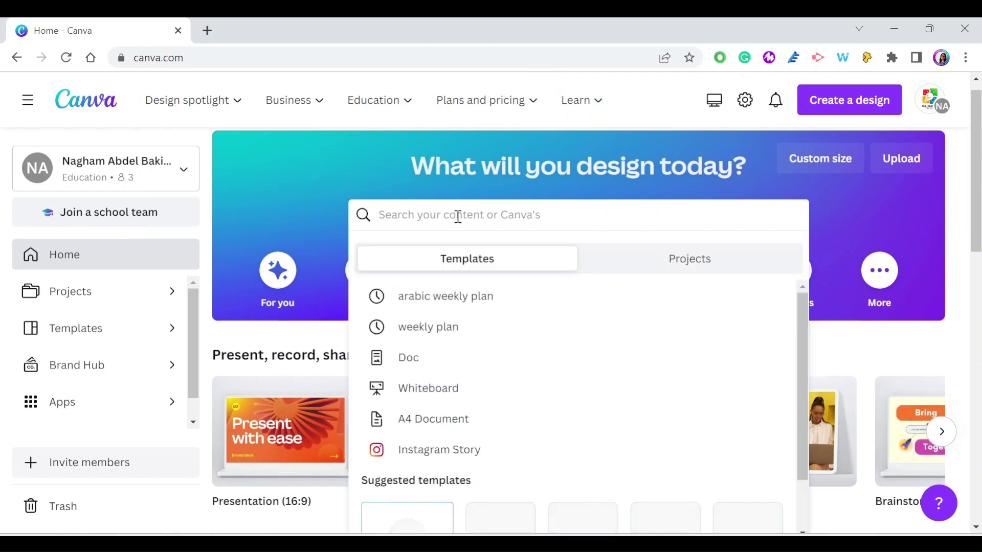
pyautogui.write('presenta')
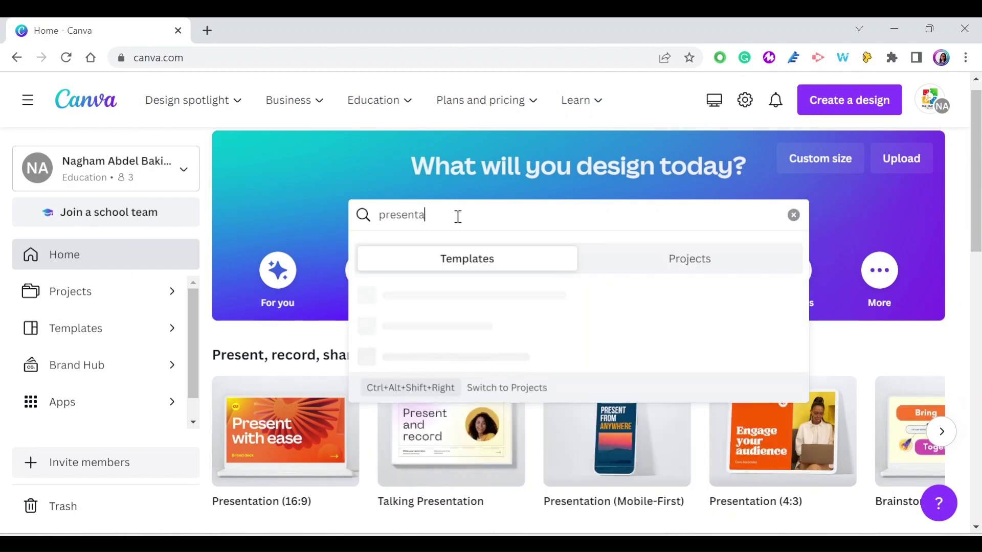
pyautogui.write('tion')
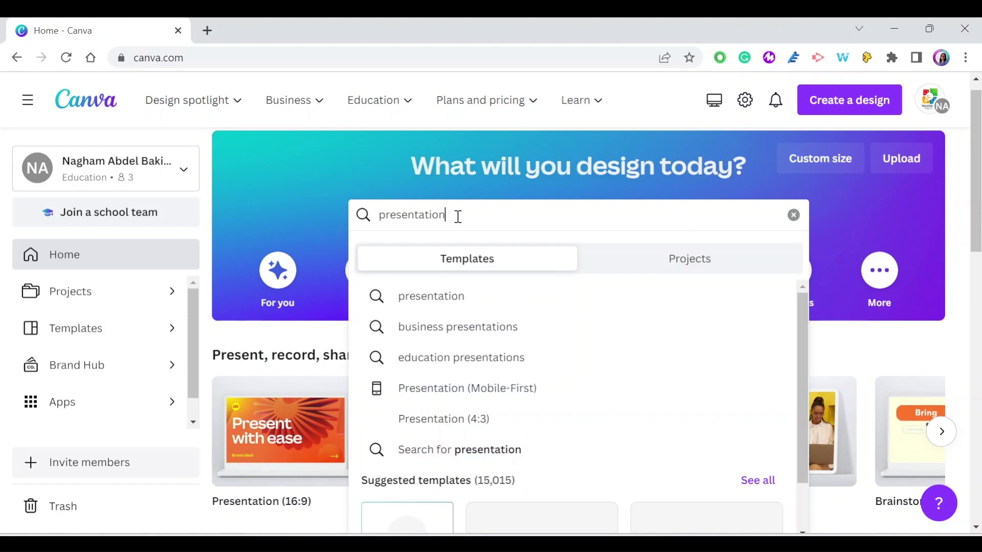
pyautogui.press('Return')
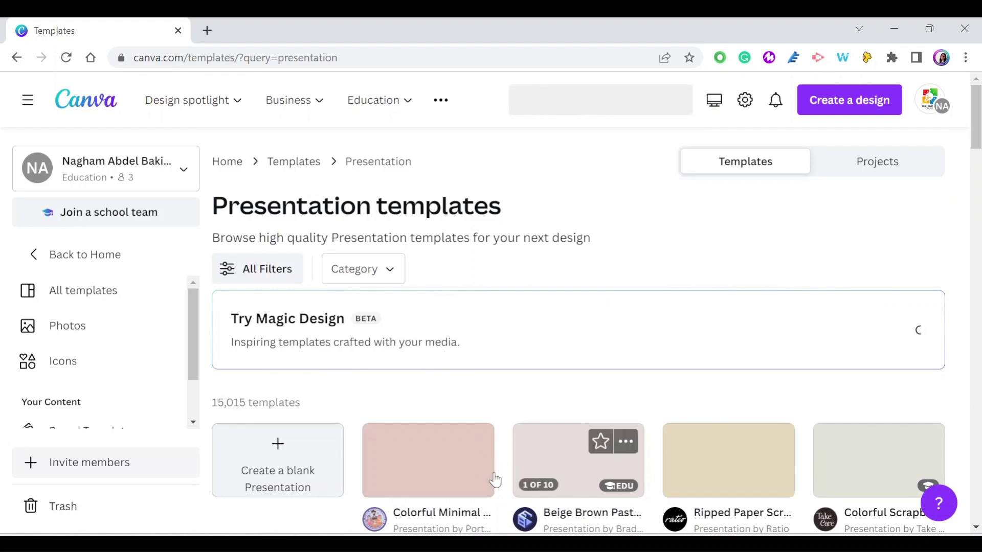
pyautogui.scroll(-3, 495, 480)
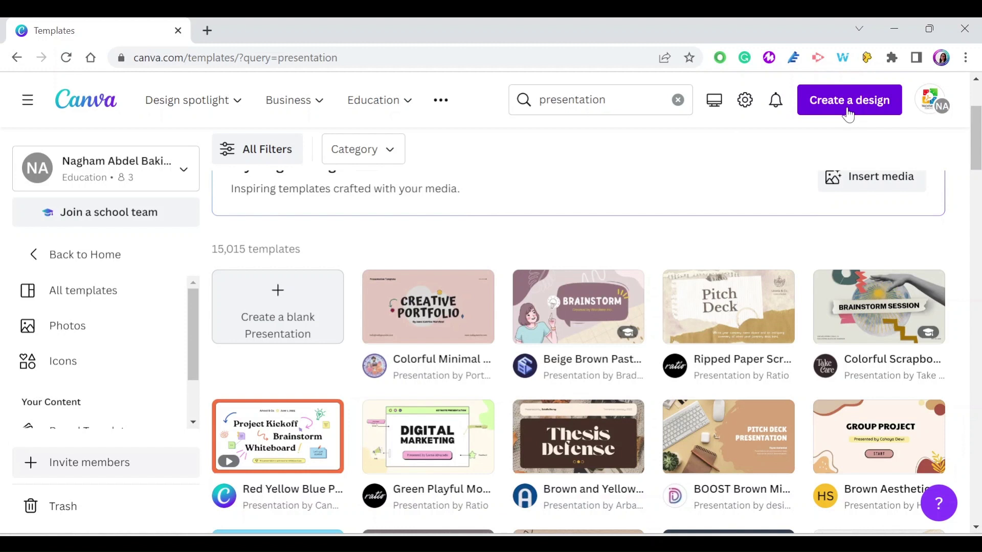
# - Open the four-page 'P-T & V-T Graphs' deck in the editor from Create a design
pyautogui.click(848, 115)
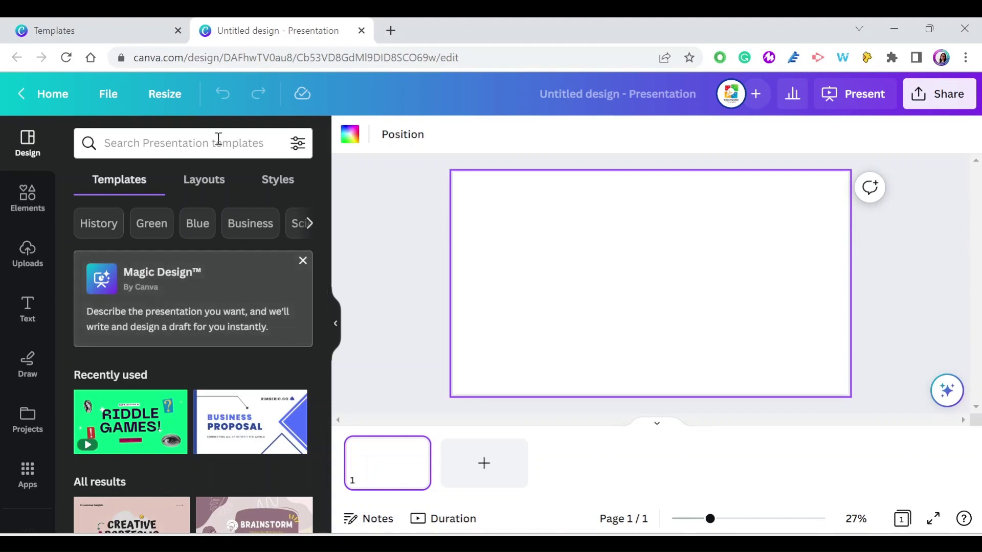
pyautogui.scroll(-5, 164, 389)
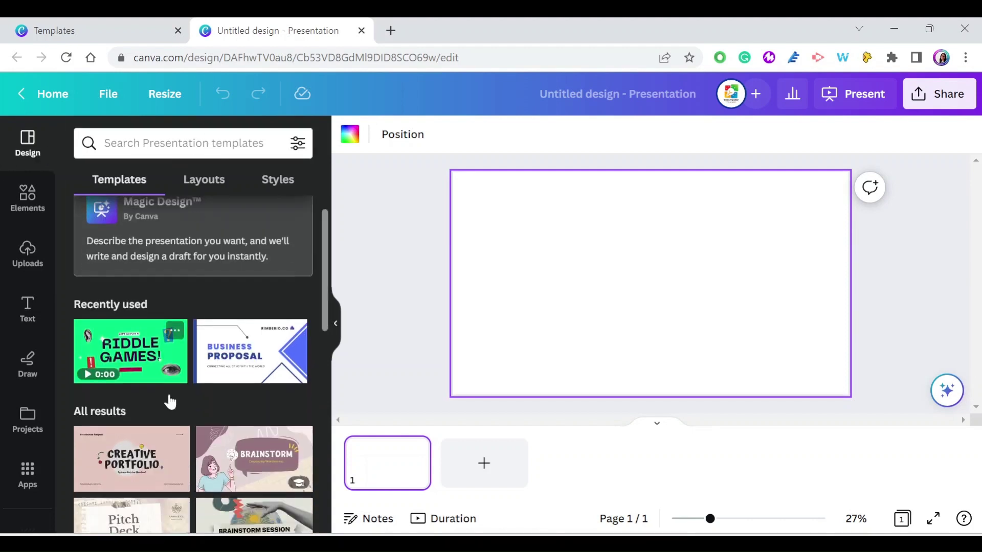
pyautogui.scroll(-3, 190, 366)
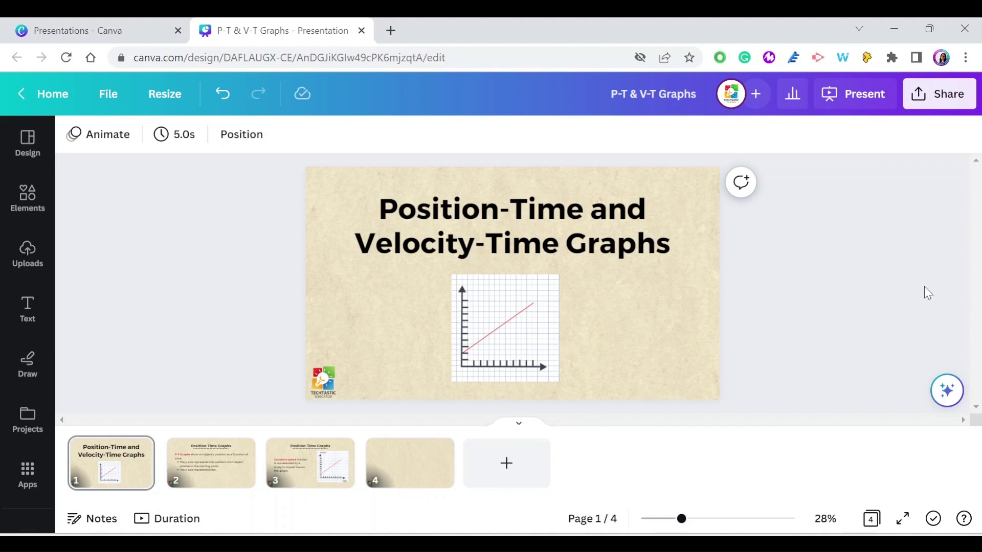
# - Choose Microsoft PowerPoint from the deck's full Share options, exporting all 4 pages
pyautogui.click(919, 102)
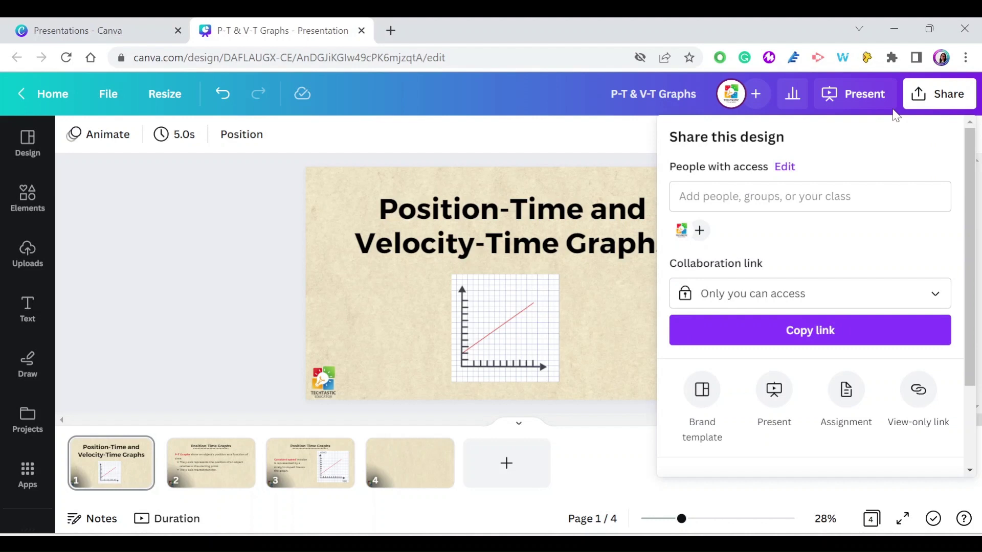
pyautogui.scroll(-2, 854, 220)
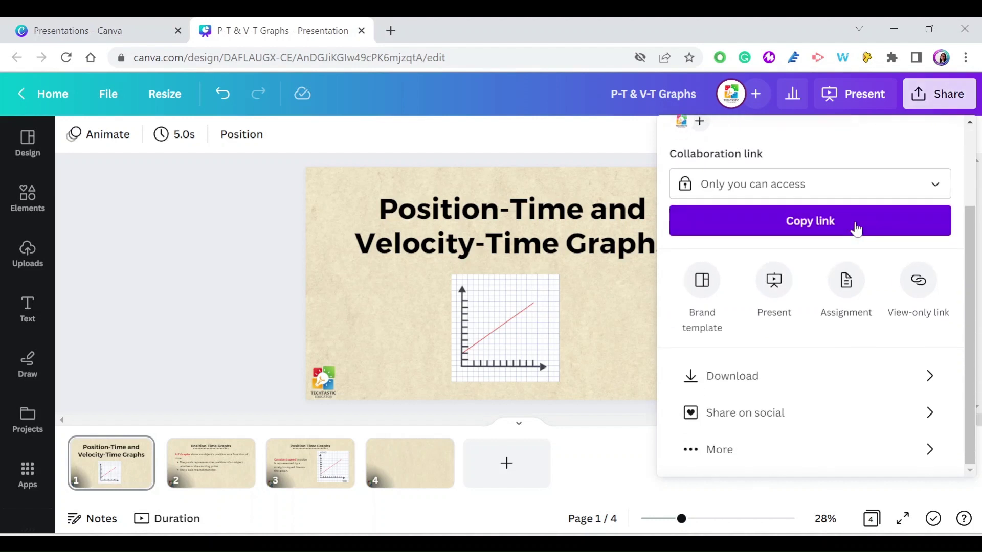
pyautogui.click(719, 460)
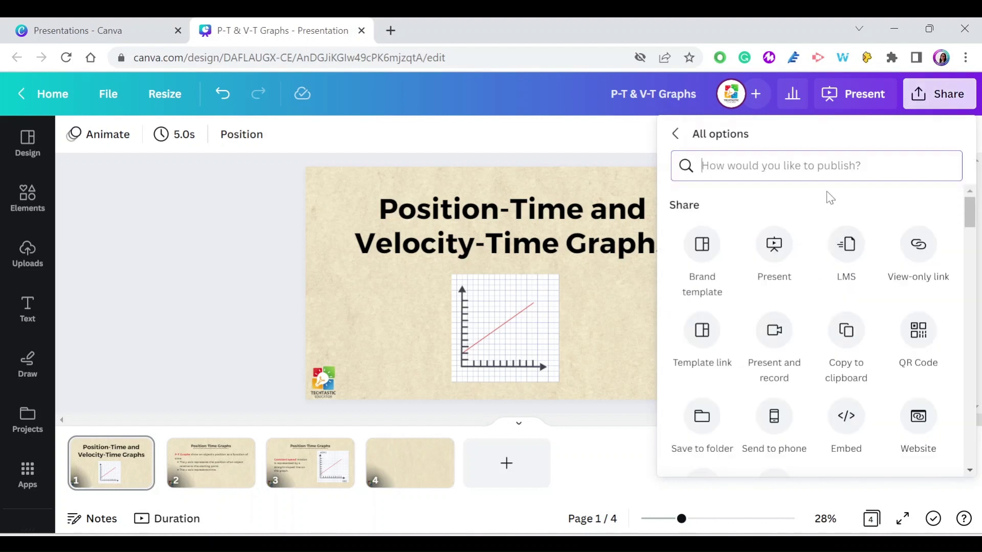
pyautogui.scroll(-5, 826, 204)
pyautogui.scroll(-5, 817, 215)
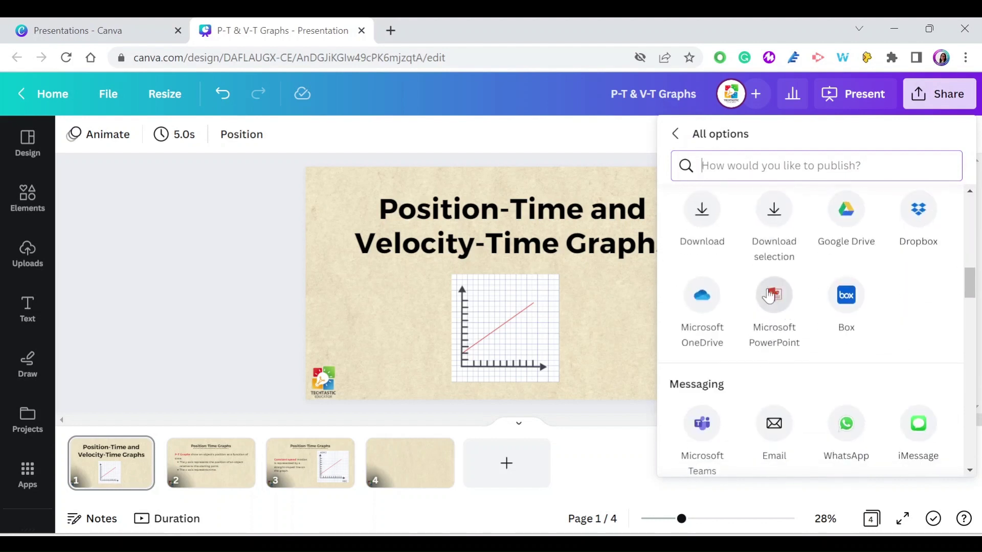
pyautogui.click(771, 303)
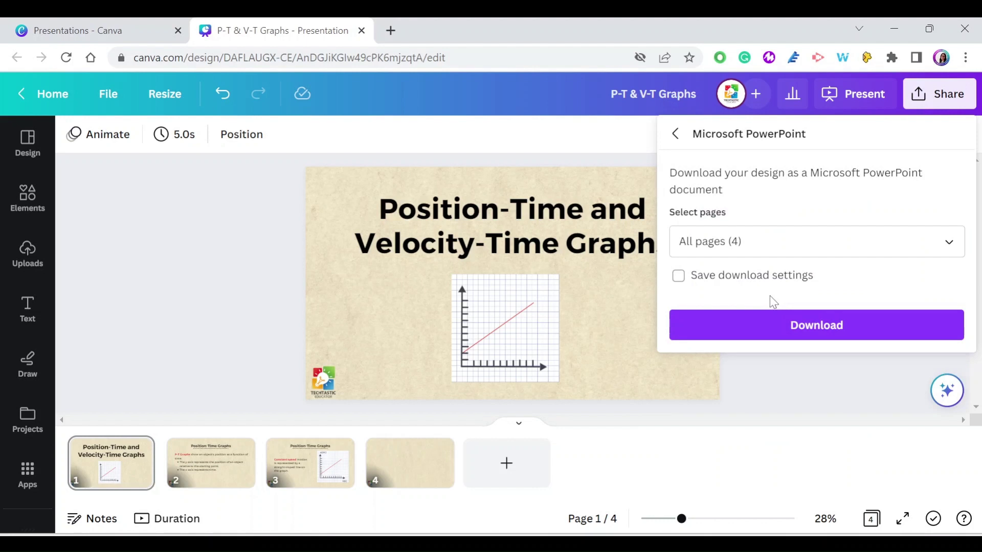
# - Exclude page 4 so only pages 1–3 export, and download the PPTX
pyautogui.click(947, 253)
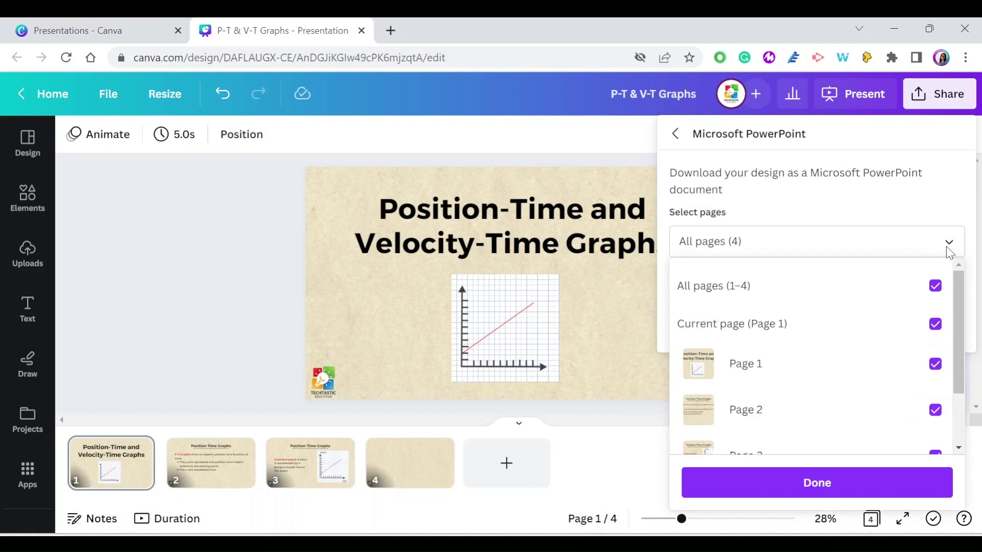
pyautogui.scroll(-1, 811, 339)
pyautogui.scroll(-1, 811, 339)
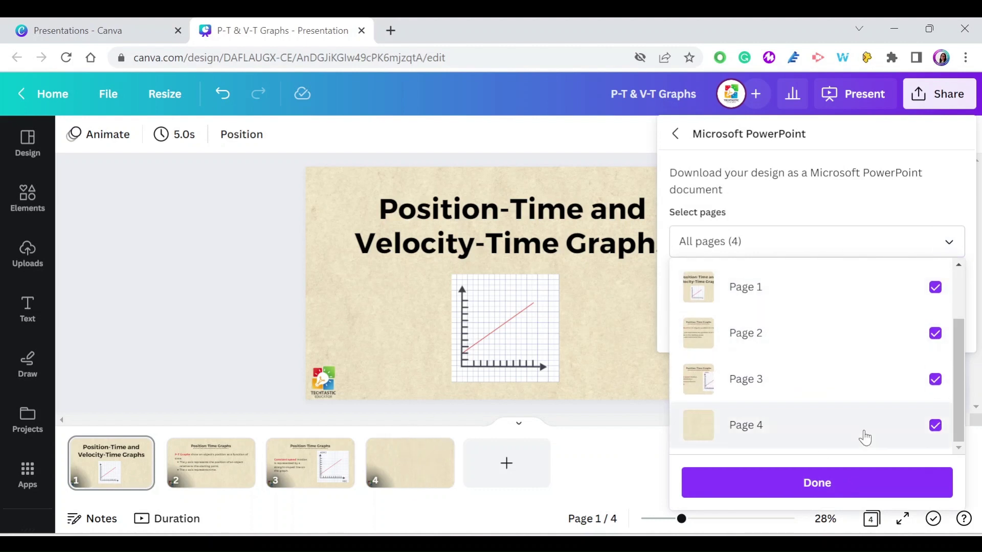
pyautogui.click(935, 426)
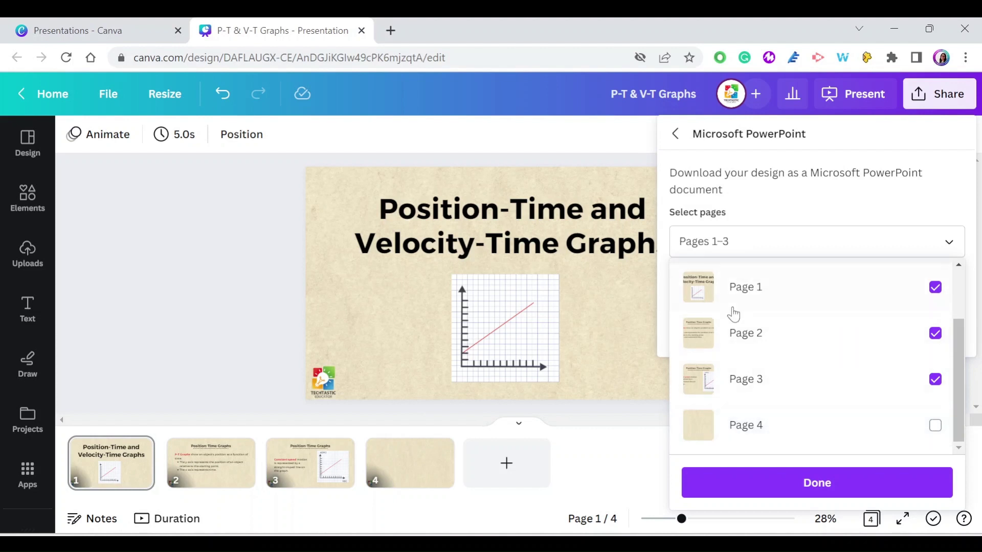
pyautogui.click(784, 490)
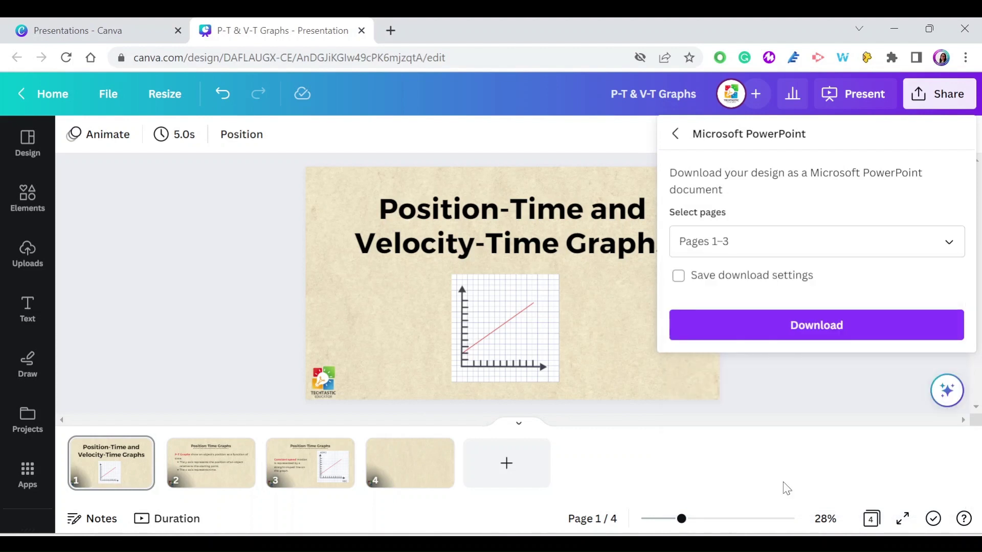
pyautogui.click(782, 332)
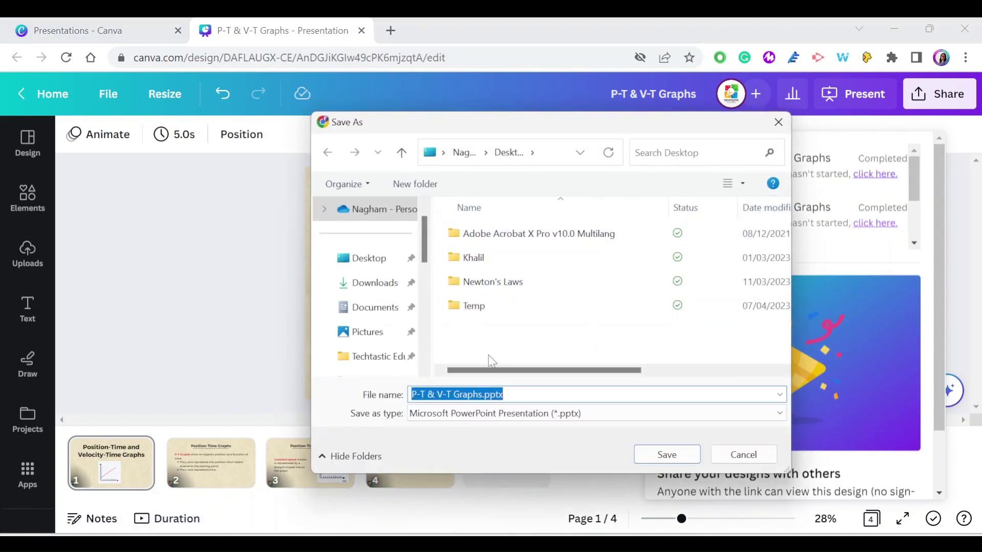
# - Save 'P-T & V-T Graphs.pptx' to the Desktop and open the downloaded file
pyautogui.click(666, 456)
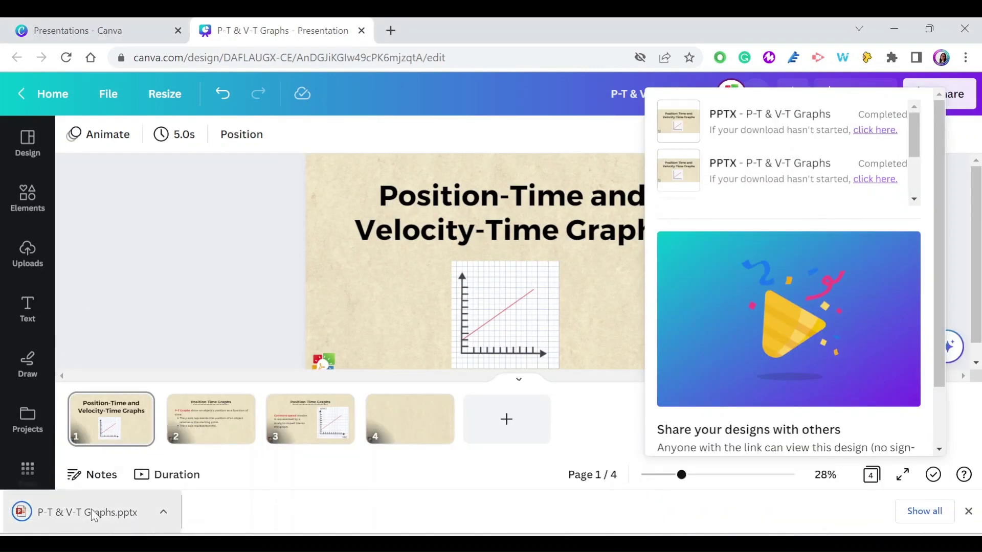
pyautogui.click(93, 513)
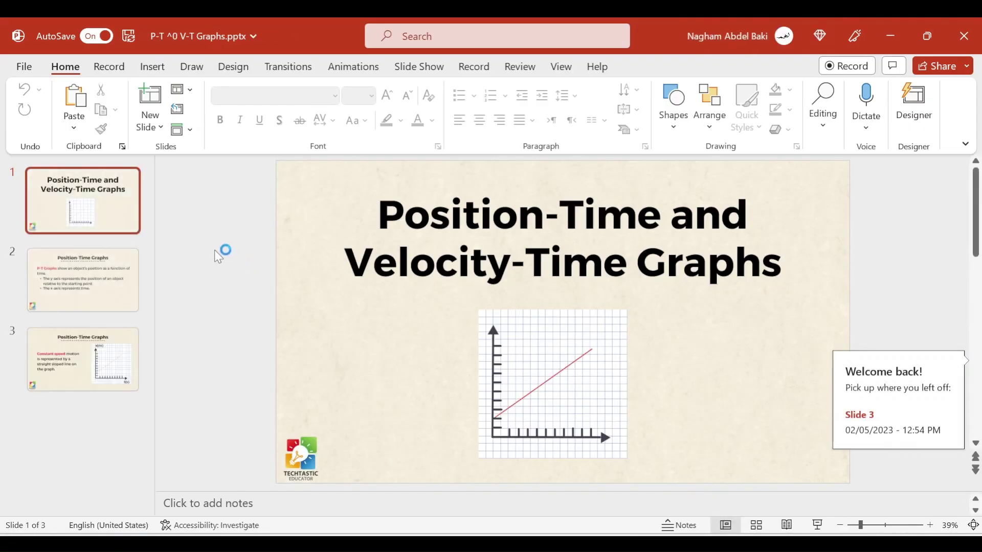
# - Review the exported deck's slides, ending on slide 3, Position-Time Graphs
pyautogui.click(117, 302)
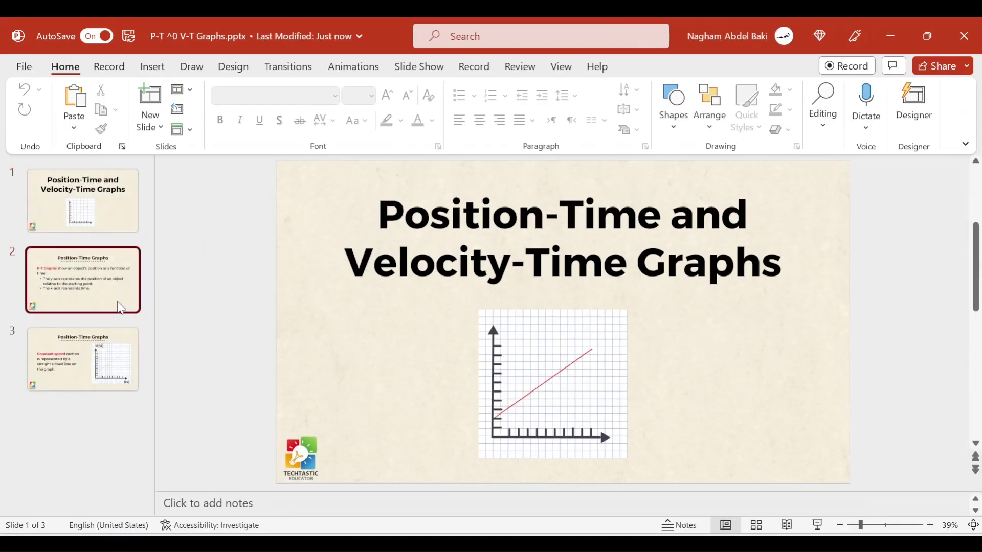
pyautogui.click(73, 391)
pyautogui.click(97, 230)
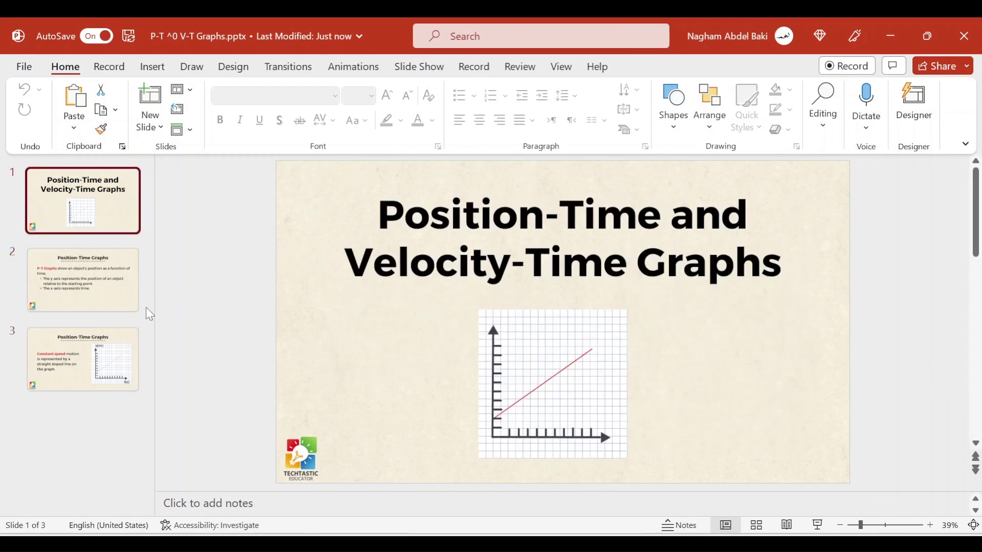
pyautogui.click(45, 376)
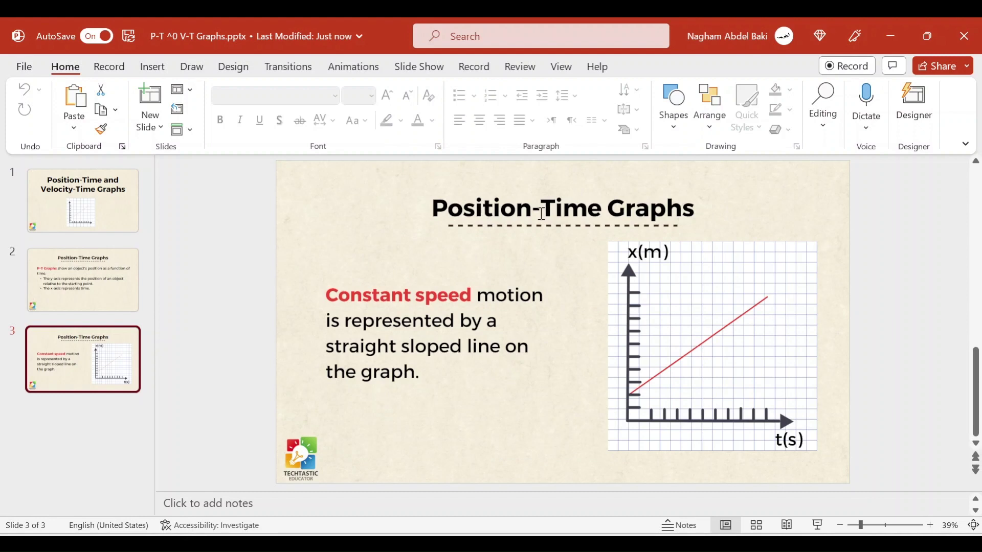
# - Retype the last letter of 'Position' so the slide 3 title stays 'Position-Time Graphs'
pyautogui.click(492, 205)
pyautogui.press('BackSpace')
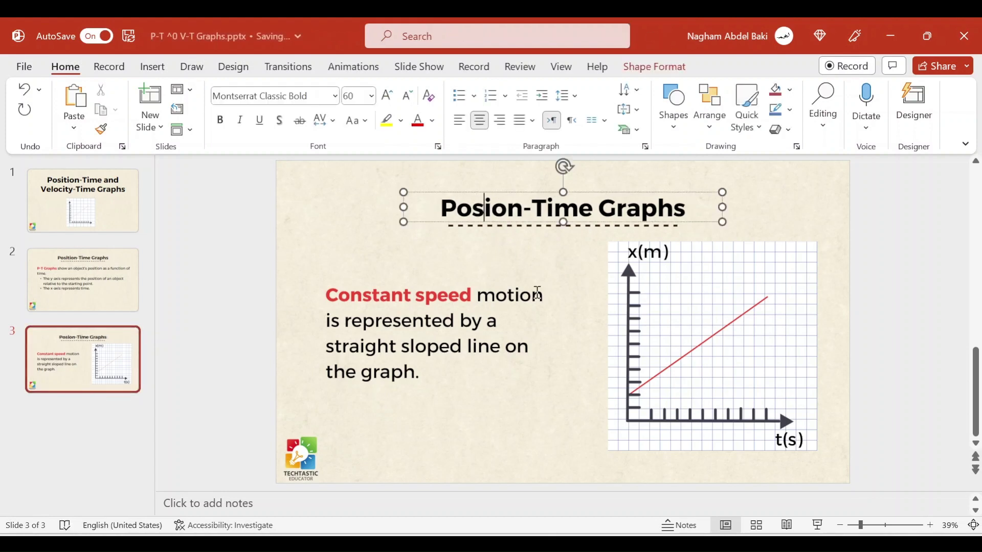
pyautogui.write('t')
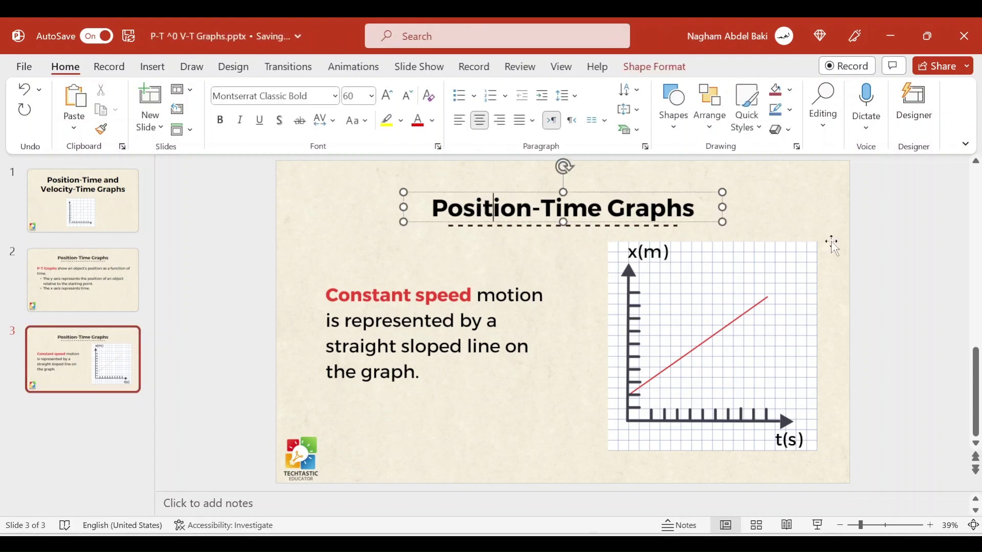
pyautogui.click(874, 219)
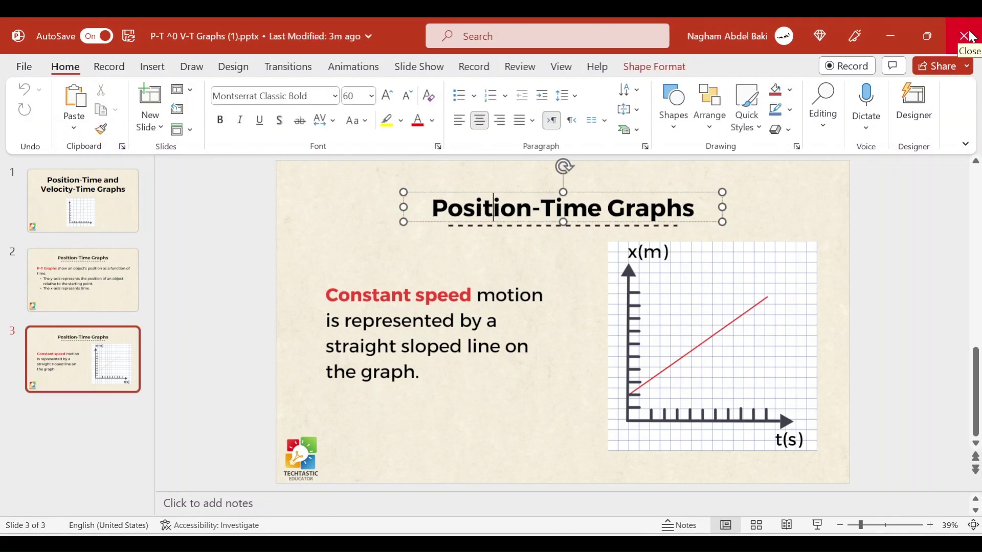
# - Close PowerPoint and bring up Canva's Save destinations, including Google Drive, under Share > More
pyautogui.click(971, 37)
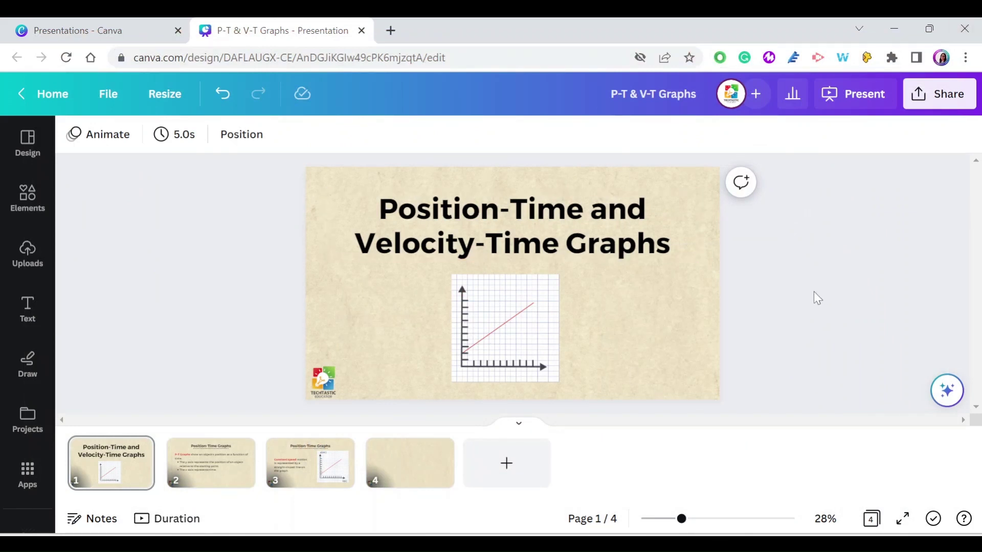
pyautogui.click(917, 100)
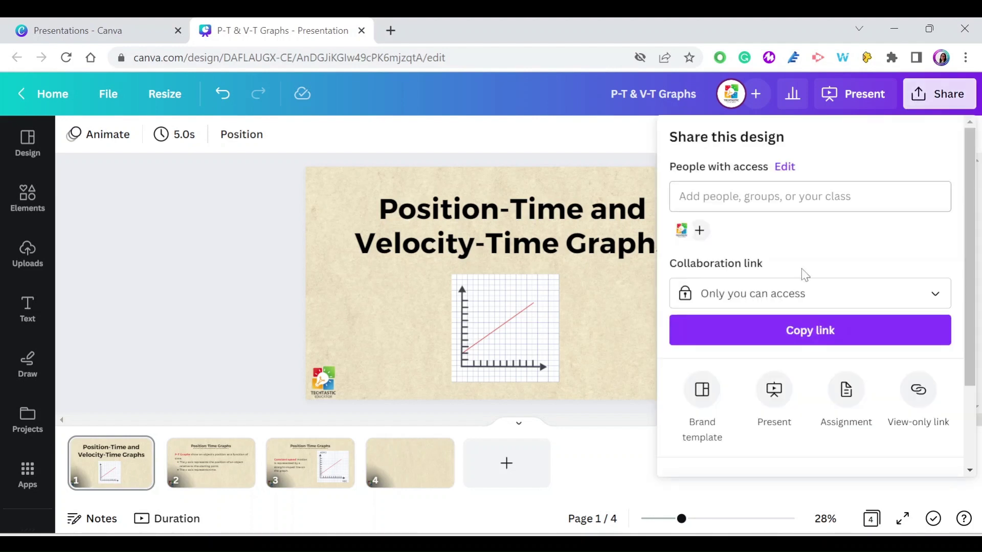
pyautogui.scroll(-3, 782, 383)
pyautogui.click(762, 453)
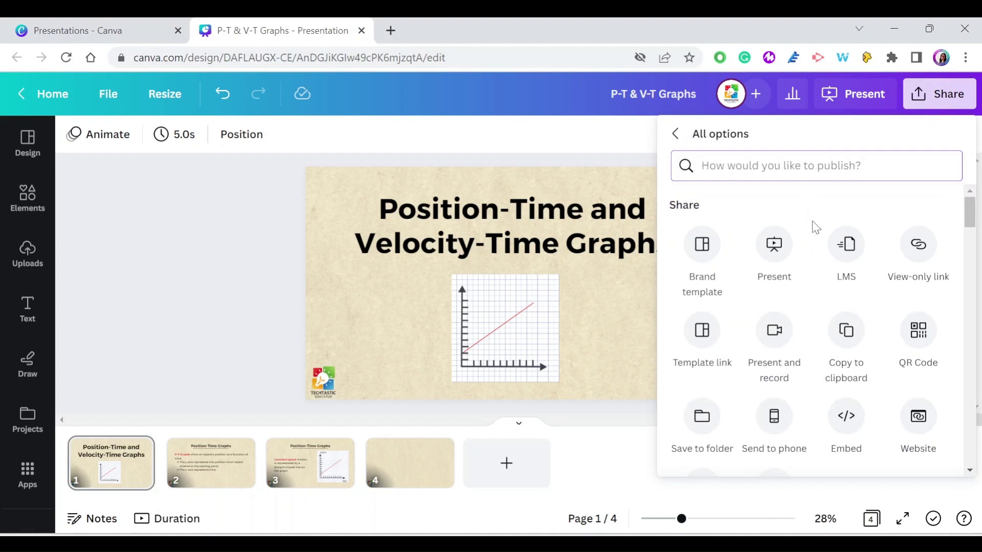
pyautogui.scroll(-8, 816, 228)
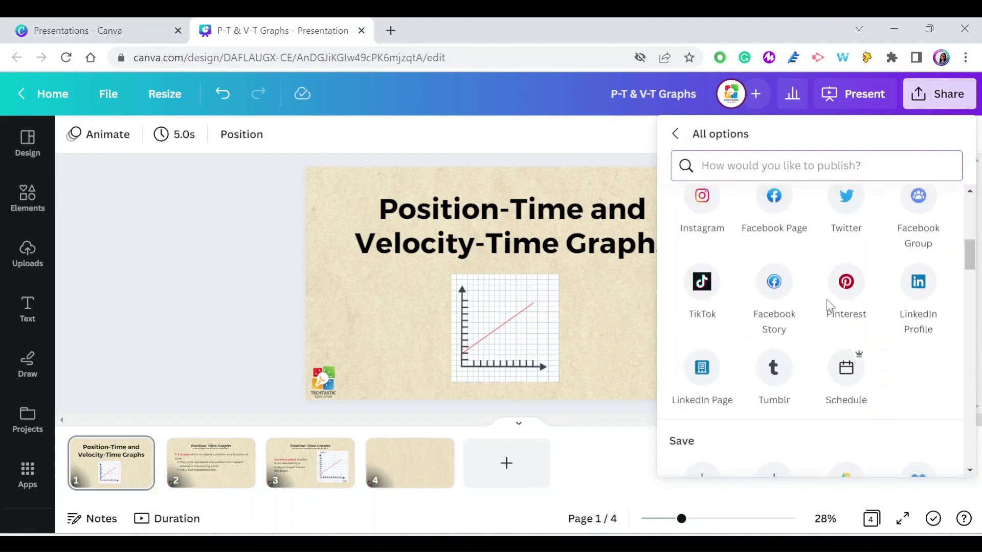
pyautogui.scroll(-4, 827, 299)
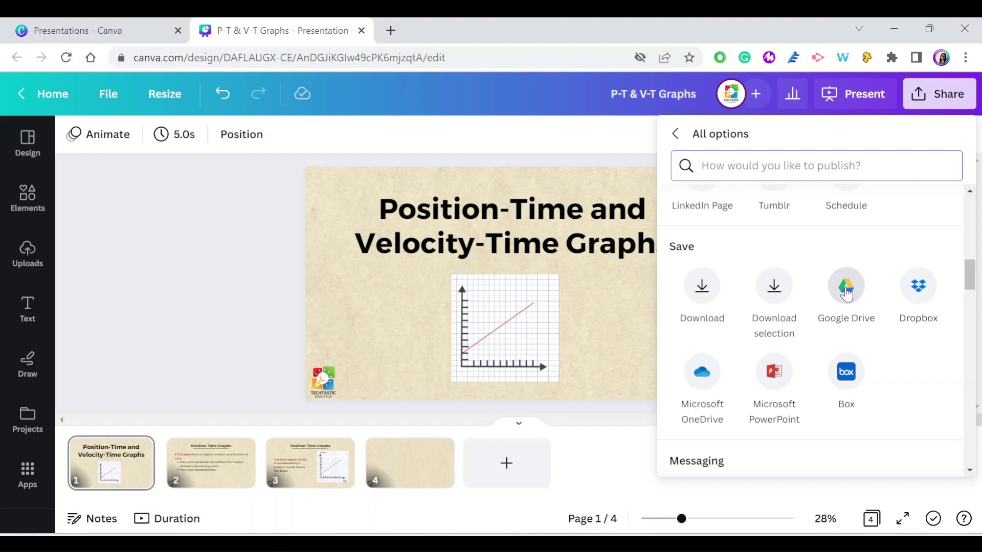
# - Target Google Drive's Canva Presentations folder with PPTX as the file type
pyautogui.click(847, 295)
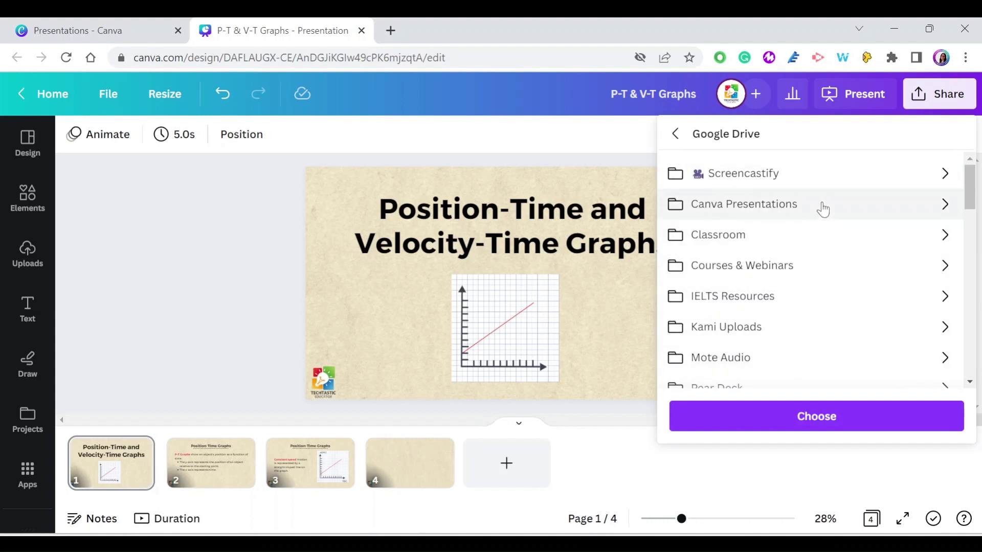
pyautogui.click(775, 209)
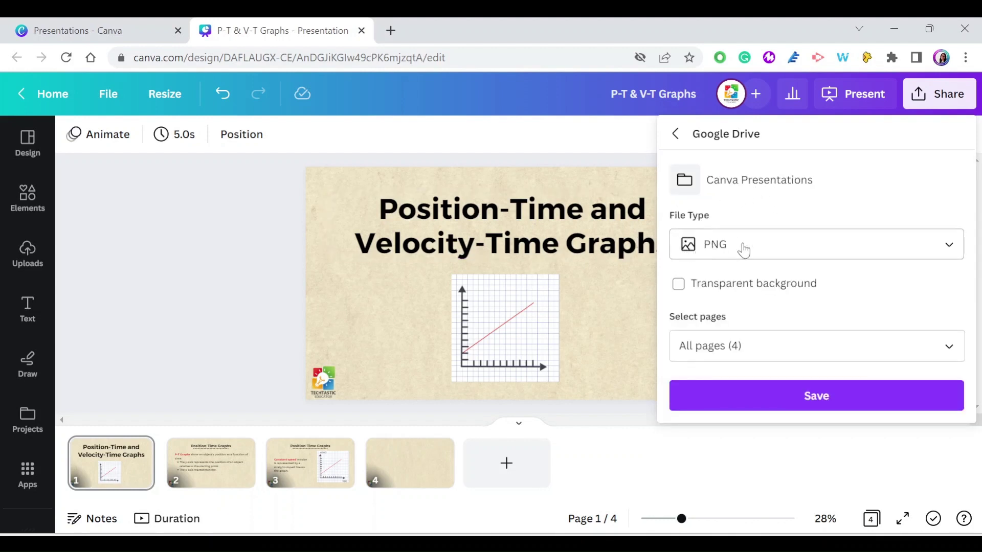
pyautogui.click(942, 249)
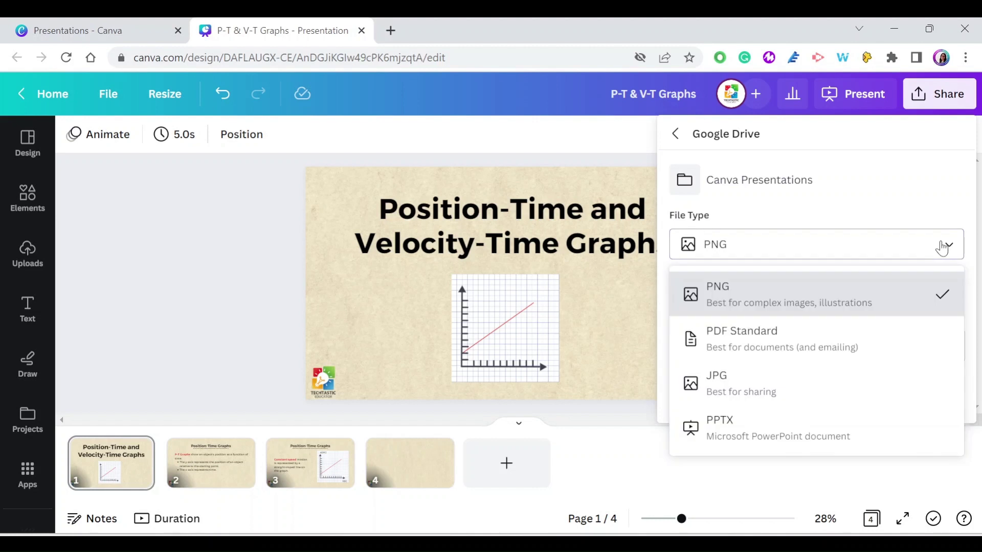
pyautogui.click(748, 439)
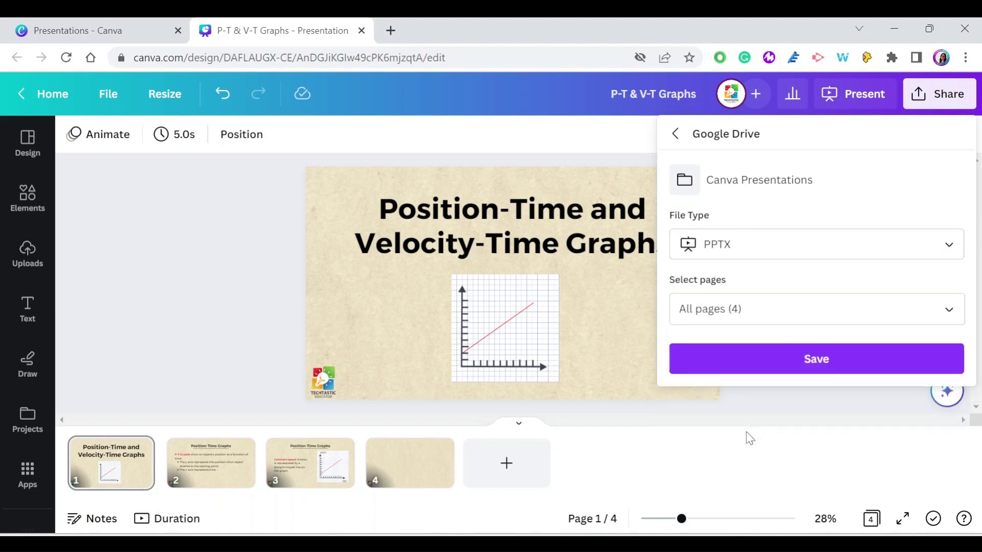
# - Leave out page 4, save pages 1–3 to Google Drive, and dismiss the confirmation
pyautogui.click(950, 313)
pyautogui.scroll(-3, 885, 193)
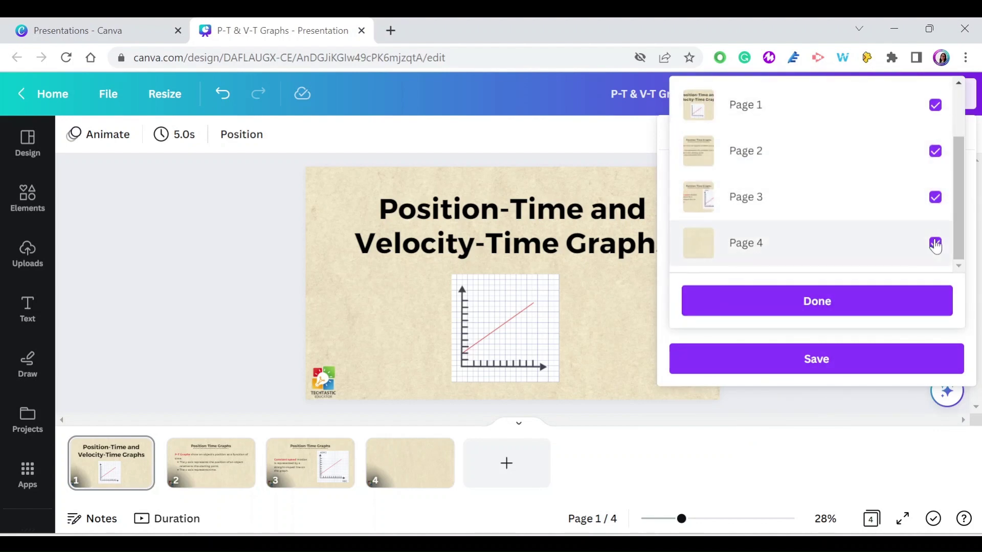
pyautogui.click(935, 243)
pyautogui.click(854, 308)
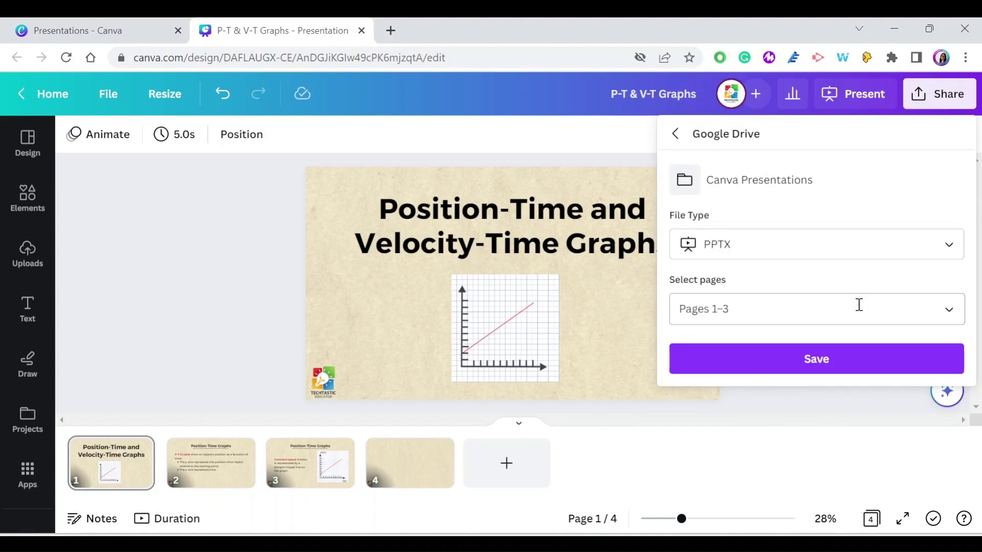
pyautogui.click(813, 360)
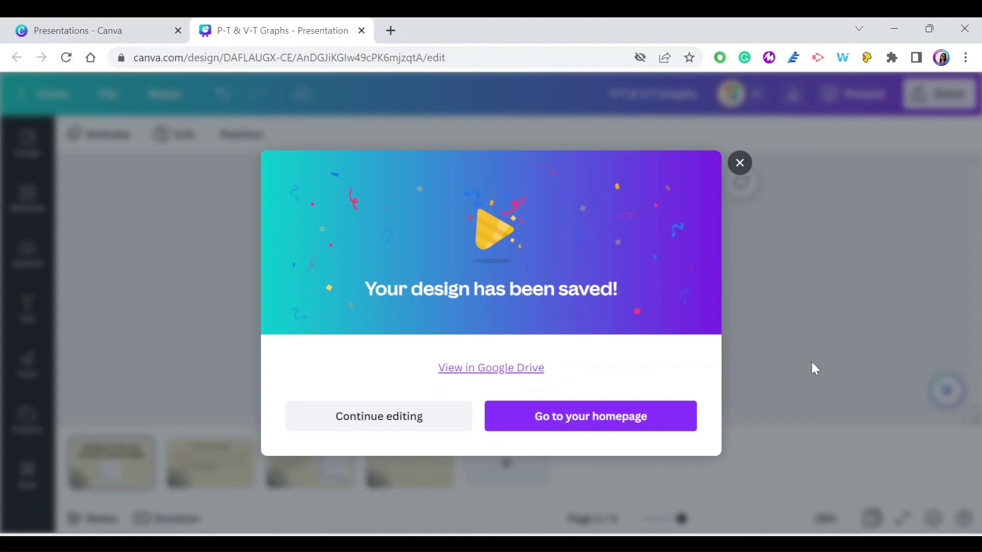
pyautogui.click(422, 413)
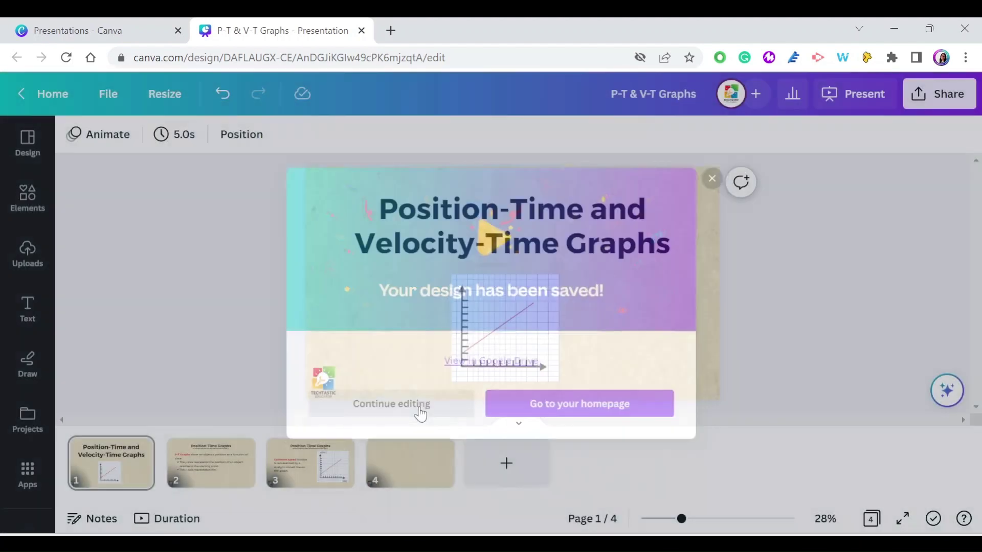
# - Open Google Drive in a new tab and enter the Canva Presentations folder
pyautogui.click(391, 30)
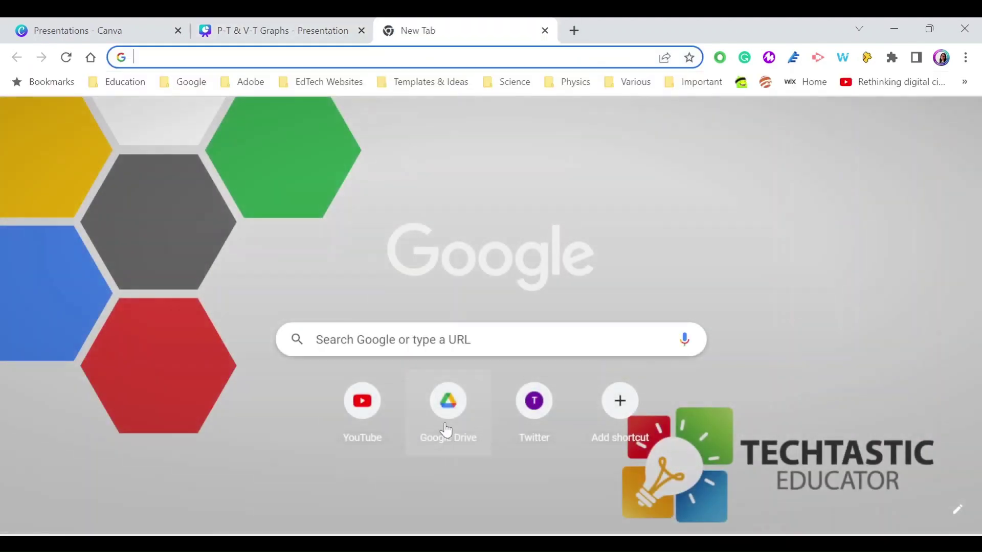
pyautogui.click(456, 403)
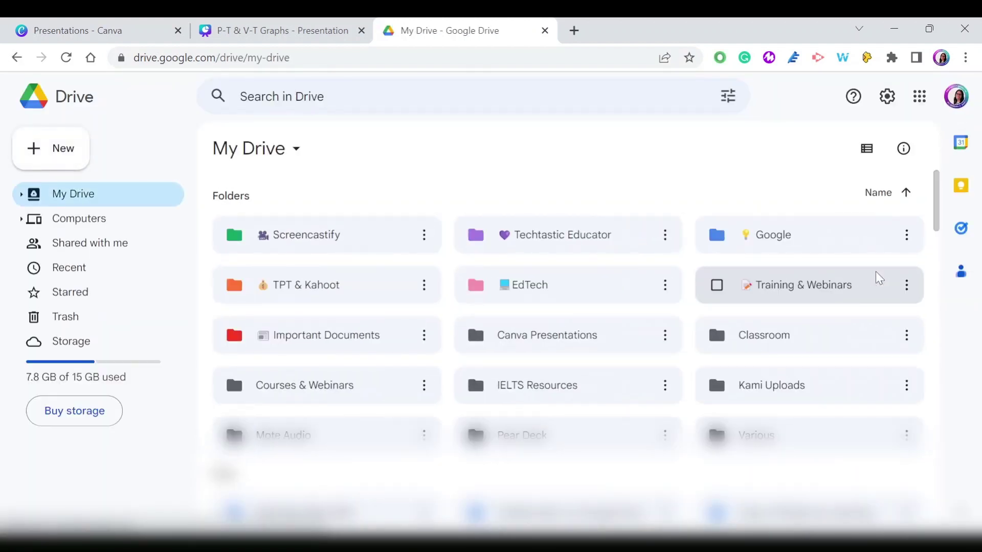
pyautogui.click(889, 281)
pyautogui.doubleClick(518, 344)
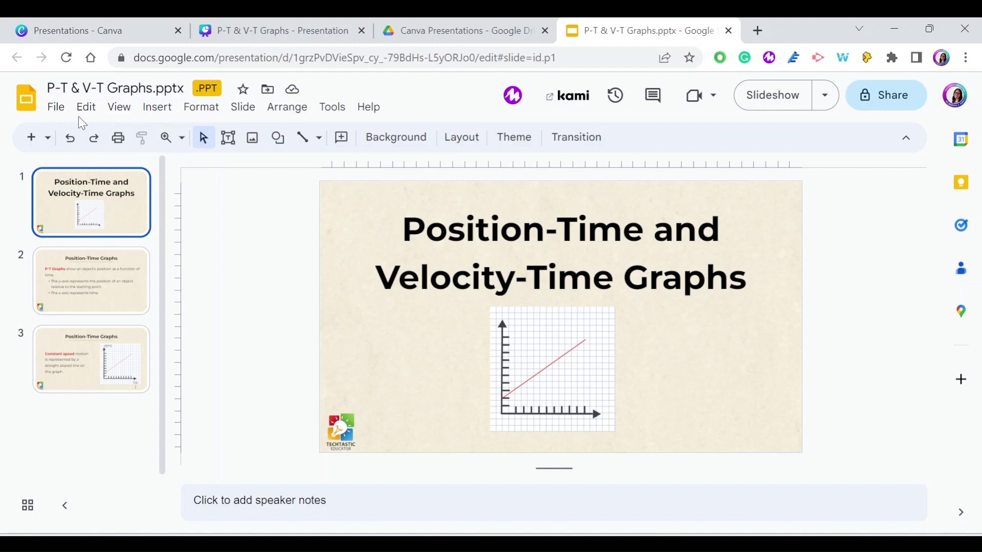
# - Save the PPTX deck as a native Google Slides presentation from the File menu
pyautogui.click(56, 107)
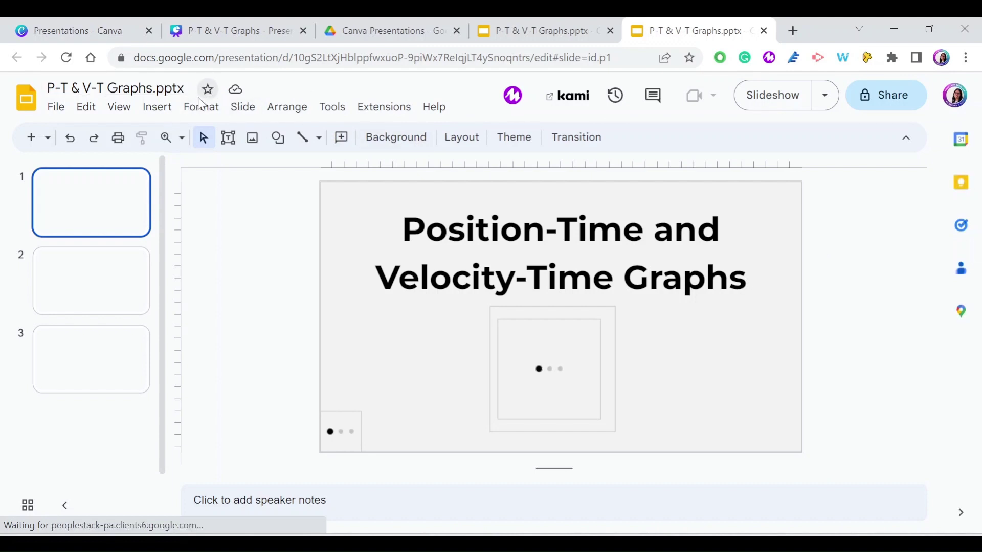
# - Rename the presentation to 'P-T & V-T Graphs' by removing the .pptx extension
pyautogui.click(171, 87)
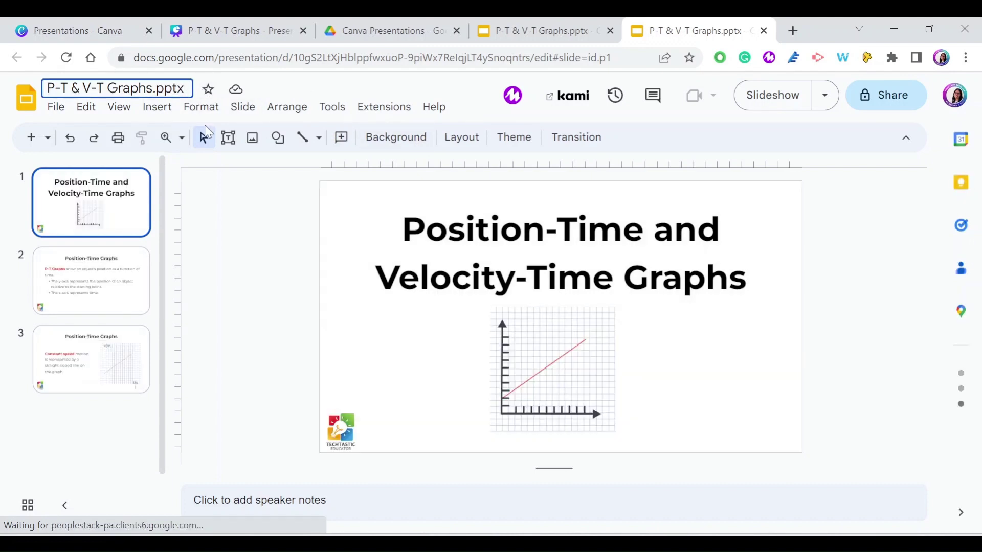
pyautogui.press('BackSpace')
pyautogui.press('BackSpace')
pyautogui.press('BackSpace')
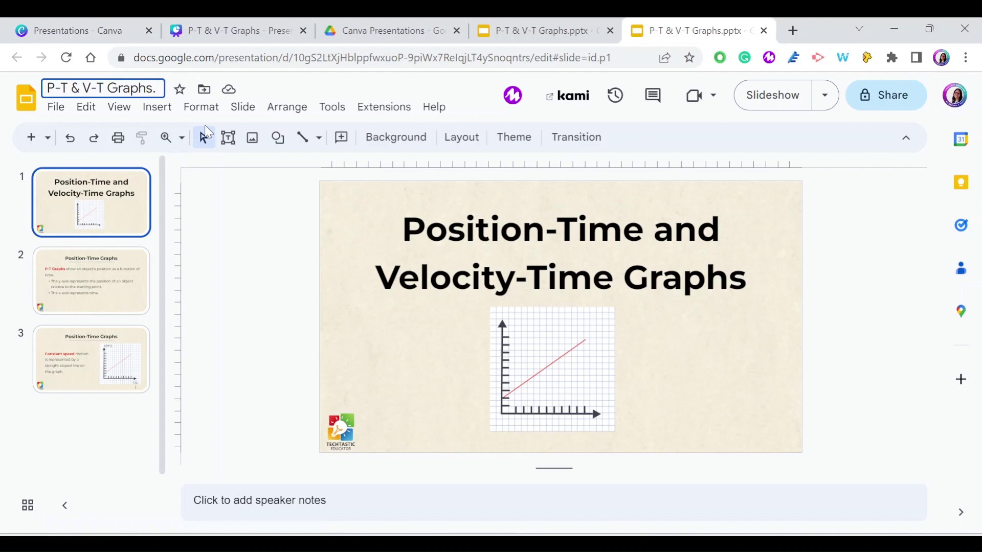
pyautogui.click(208, 201)
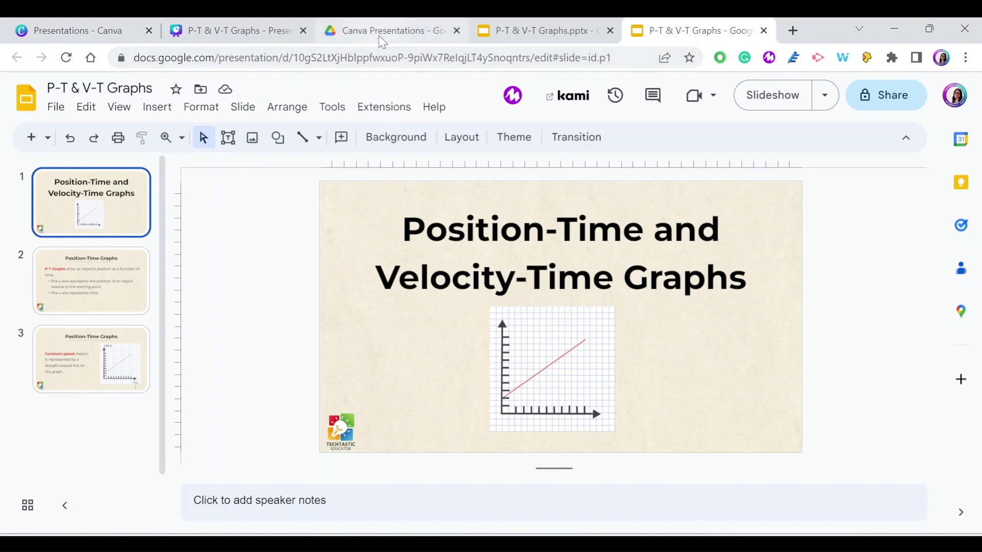
# - Return to the Canva Presentations Drive folder and reload it to list the new Slides file
pyautogui.click(381, 30)
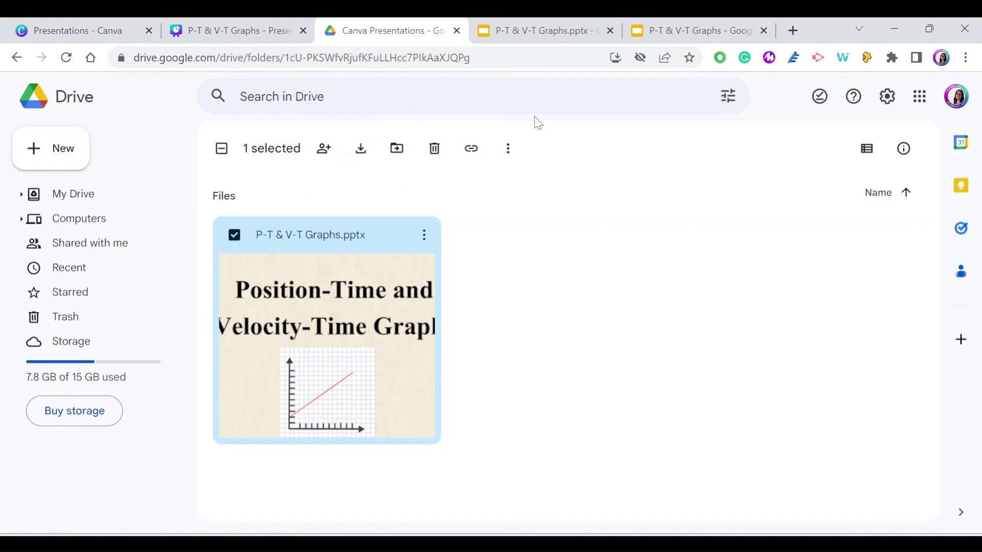
pyautogui.press('F5')
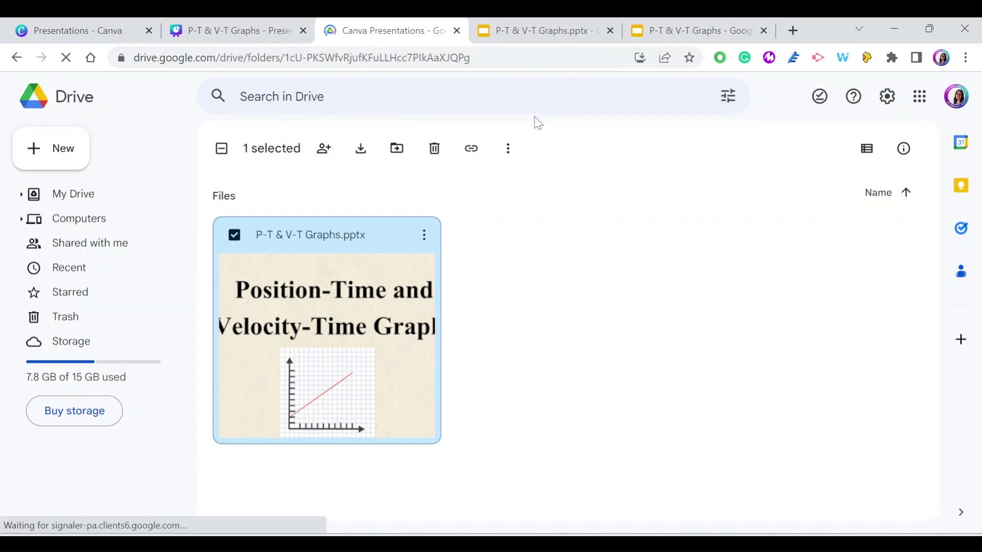